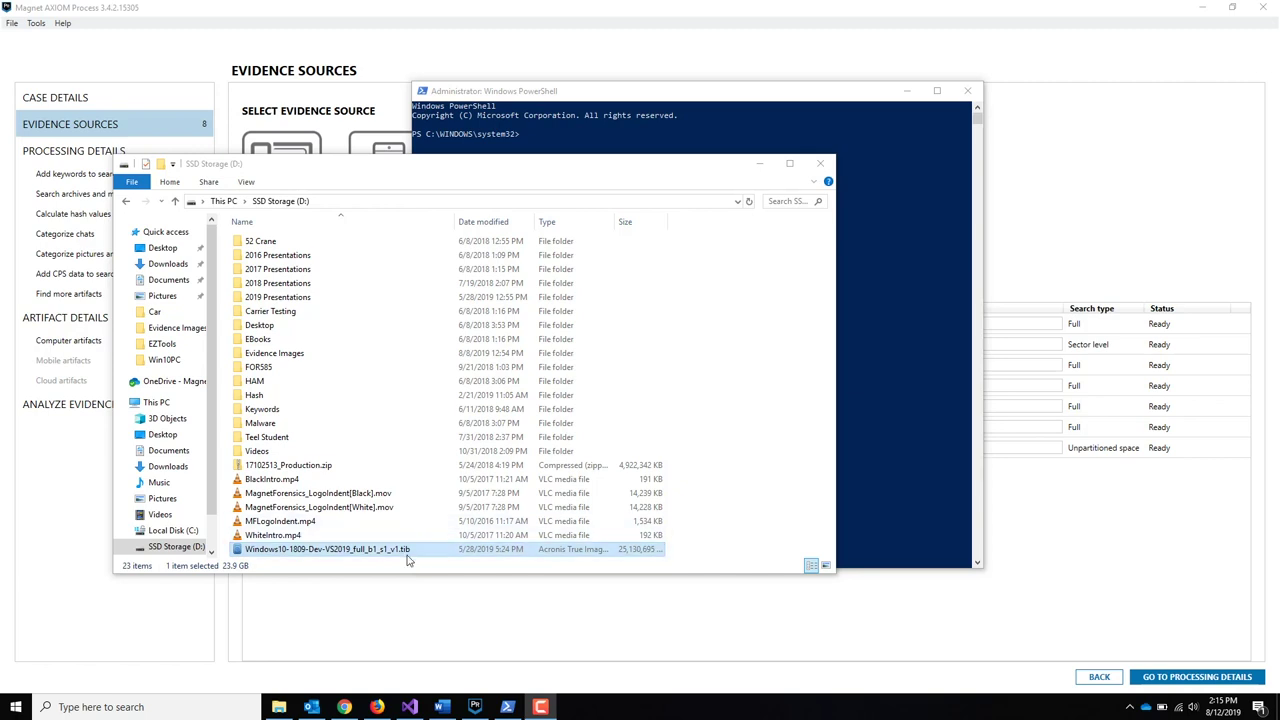
- Bring up the SSD Storage (D:) listing containing the Windows10-1809-Dev-VS2019_full_b1_s1_v1.tib backup image
{"action": "left_click", "coordinate": [375, 552]}
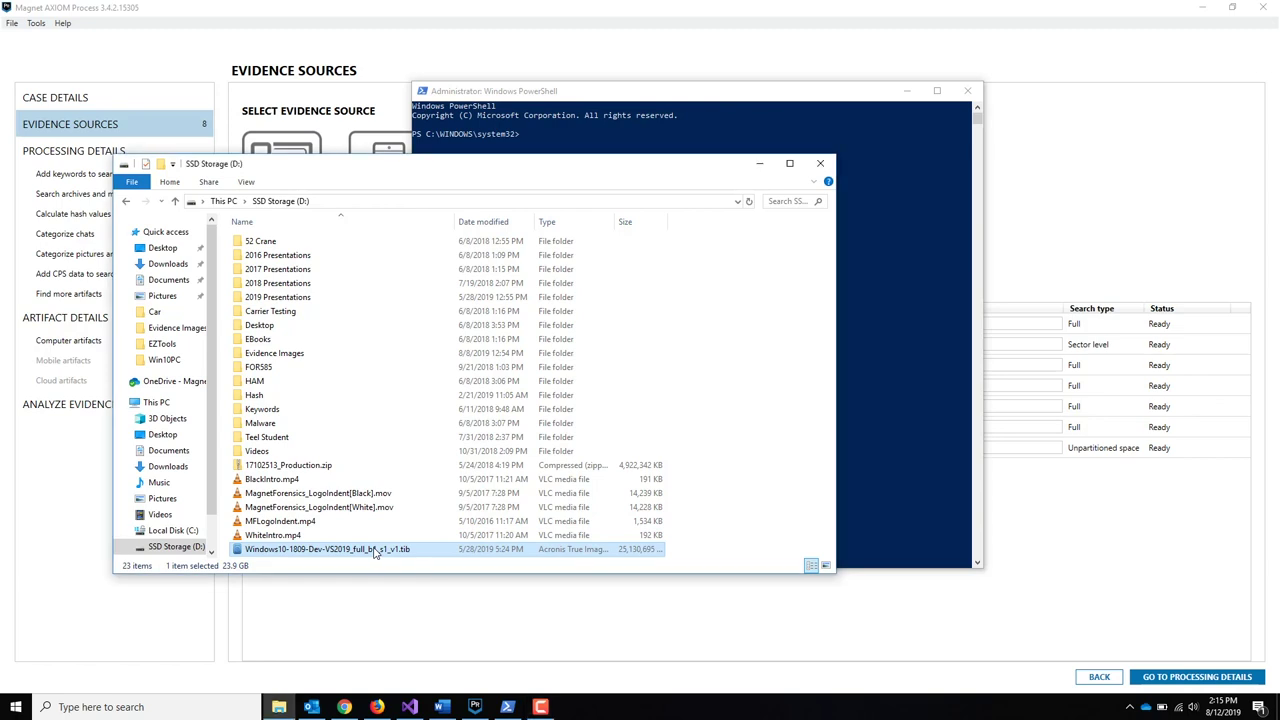
- Mount only the .tib image's NTFS partition as drive H: with Acronis, excluding Recovery and EFI
{"action": "right_click", "coordinate": [375, 552]}
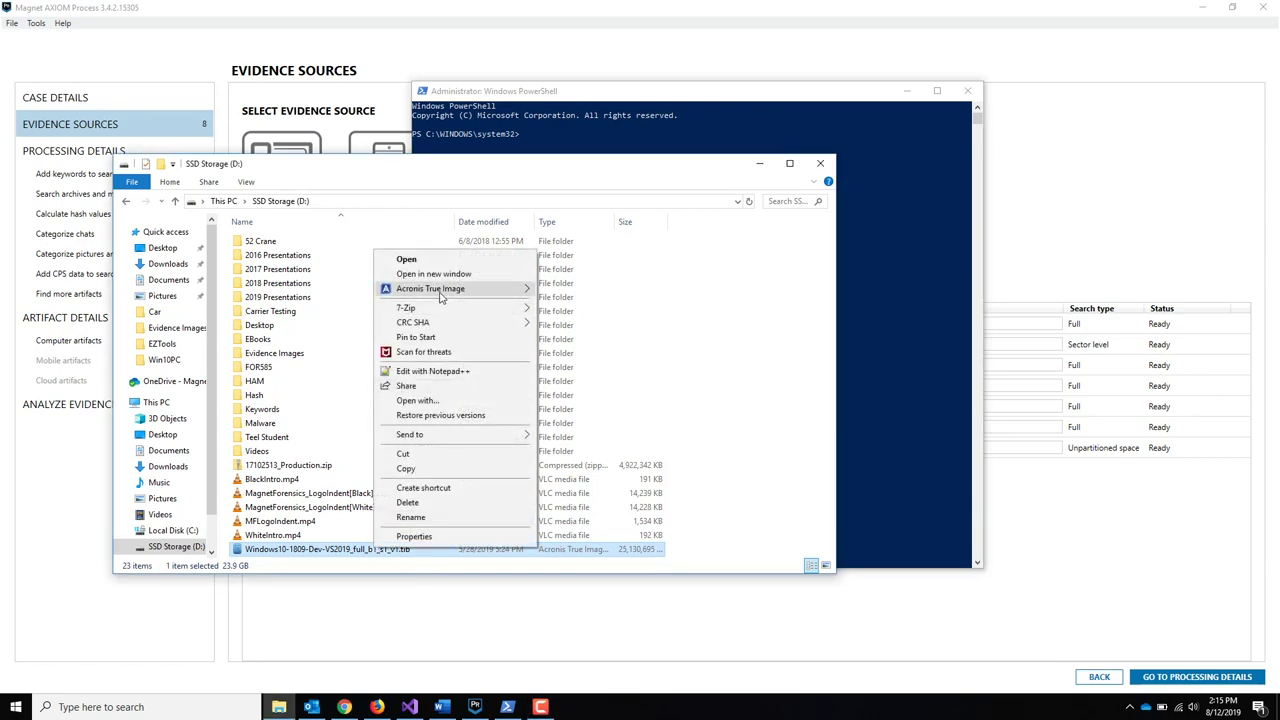
{"action": "mouse_move", "coordinate": [443, 294]}
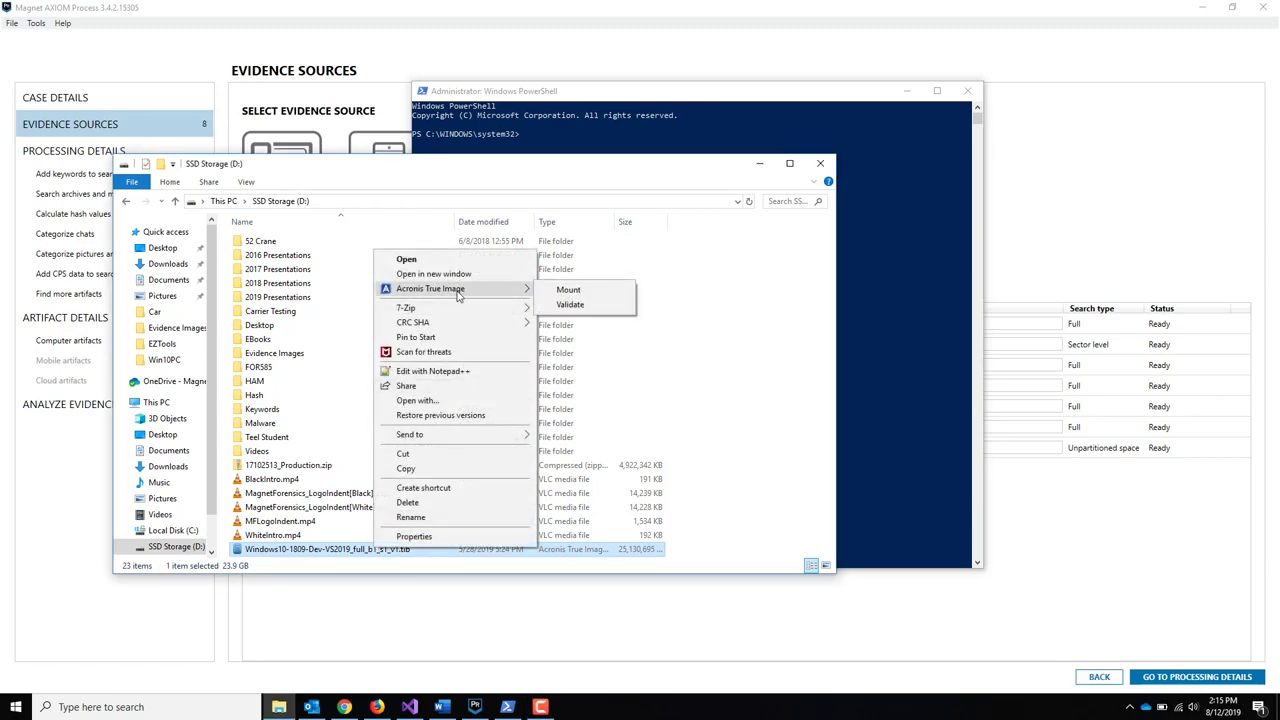
{"action": "left_click", "coordinate": [609, 293]}
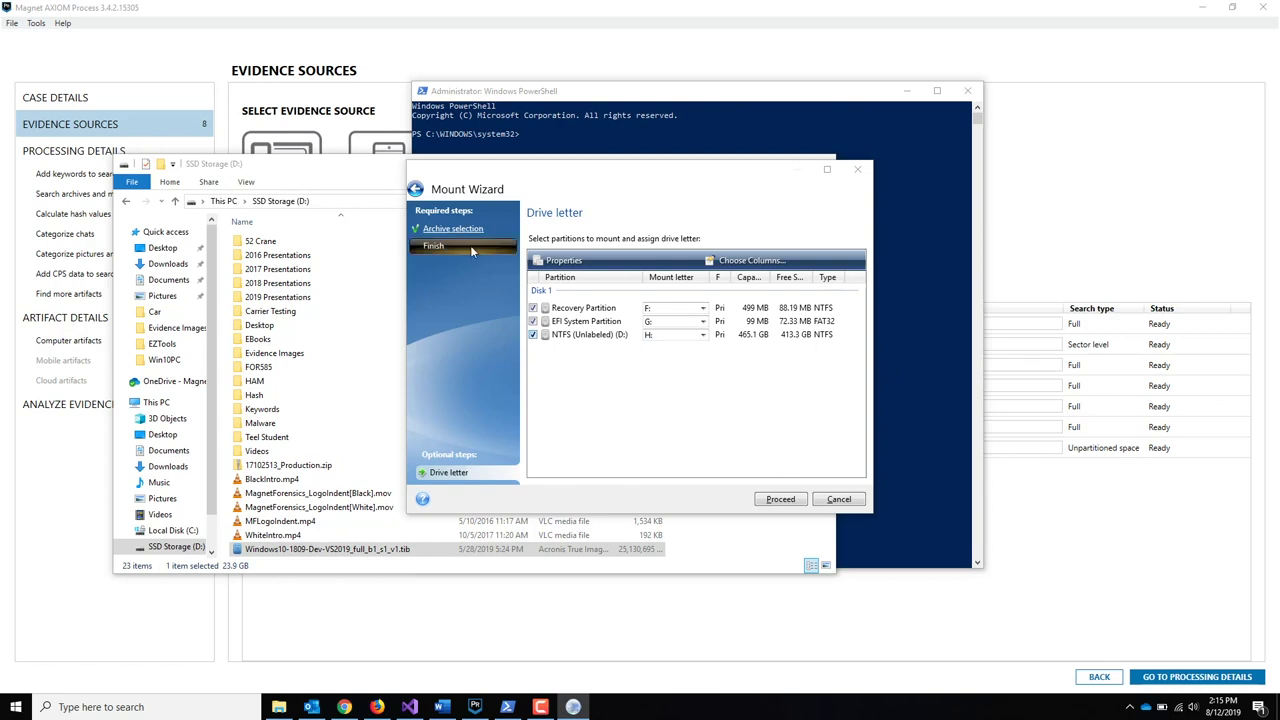
{"action": "left_click", "coordinate": [532, 308]}
{"action": "left_click", "coordinate": [532, 321]}
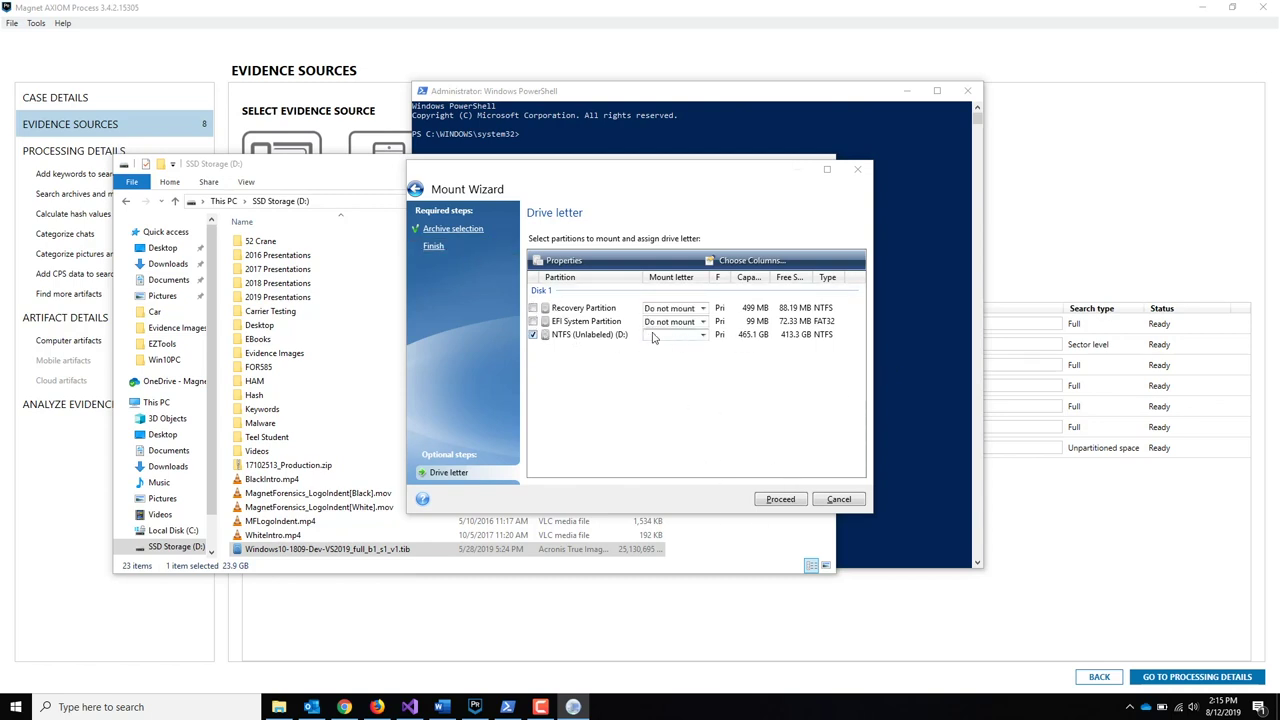
{"action": "left_click", "coordinate": [783, 500]}
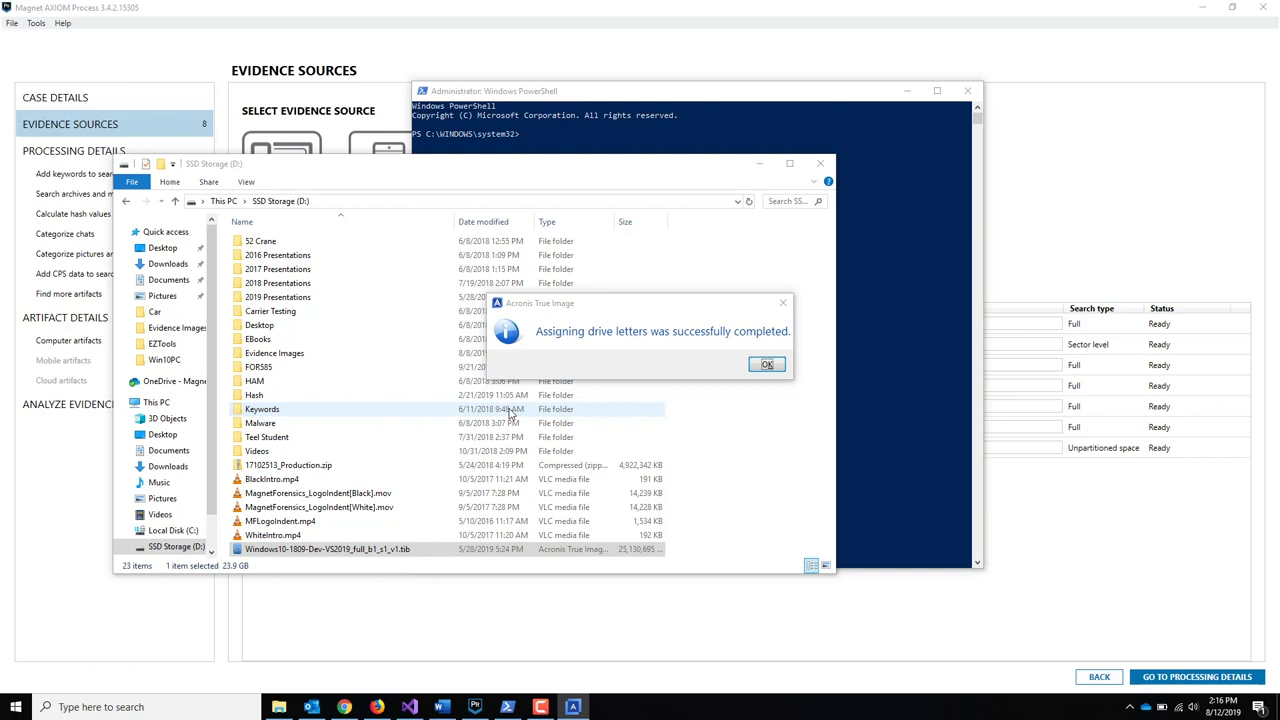
{"action": "left_click", "coordinate": [767, 364]}
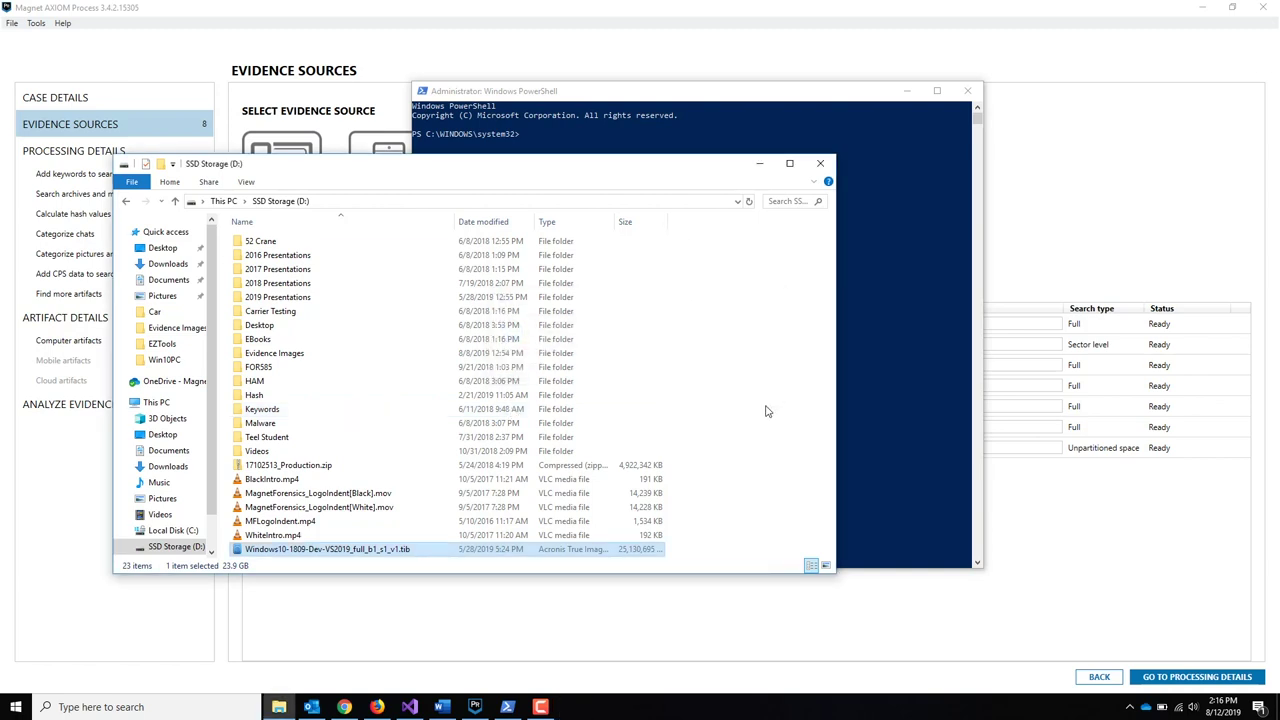
- Open a new Explorer at This PC, select Local Disk (H:), then minimize the window
{"action": "left_click", "coordinate": [279, 707]}
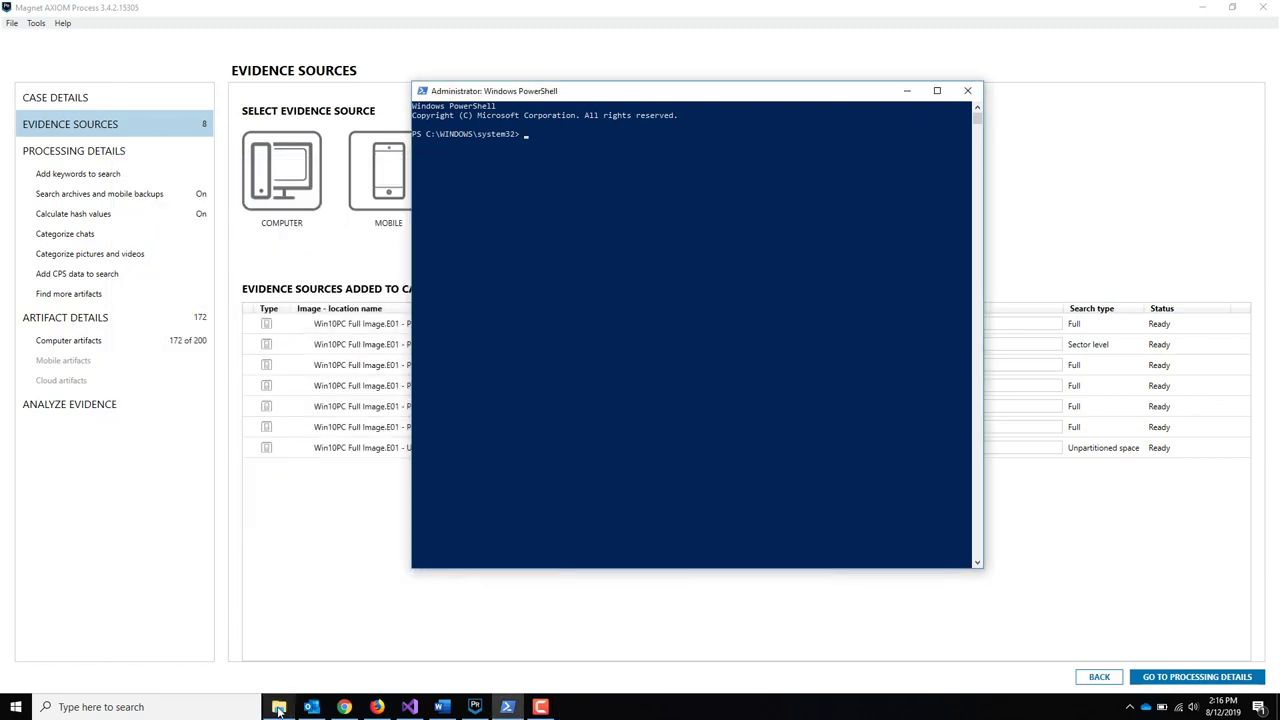
{"action": "right_click", "coordinate": [279, 707]}
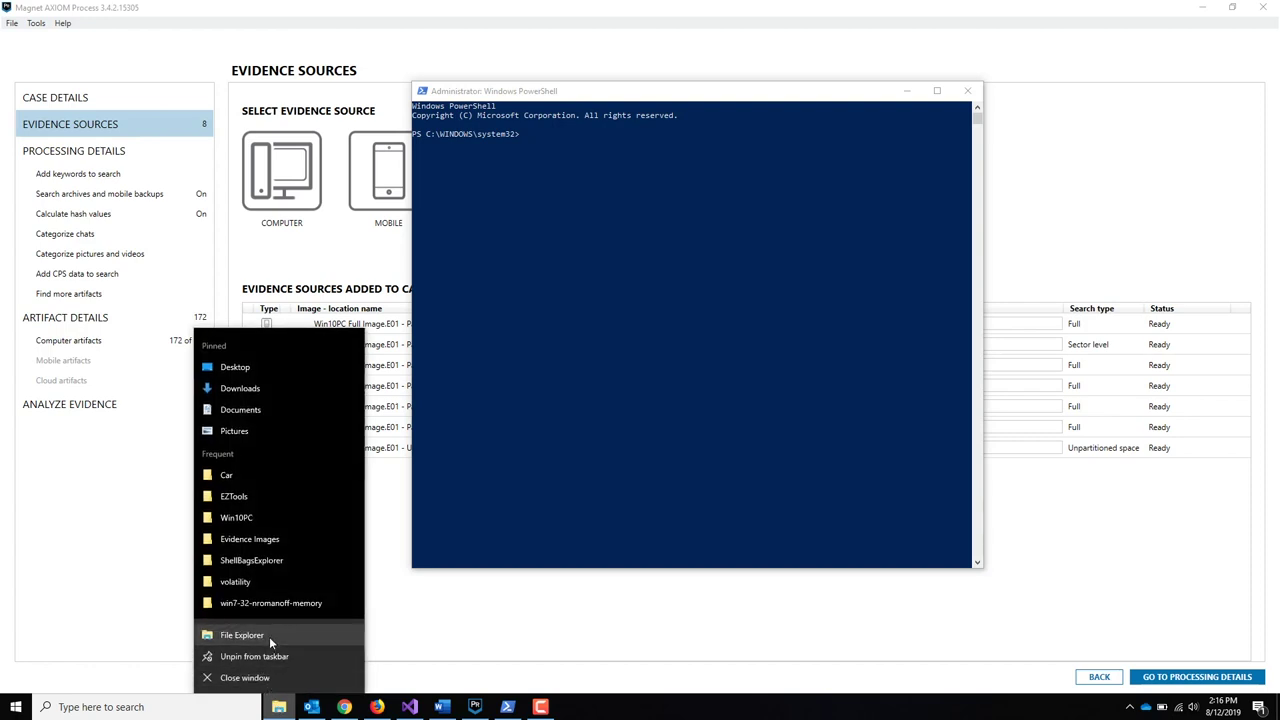
{"action": "left_click", "coordinate": [269, 636]}
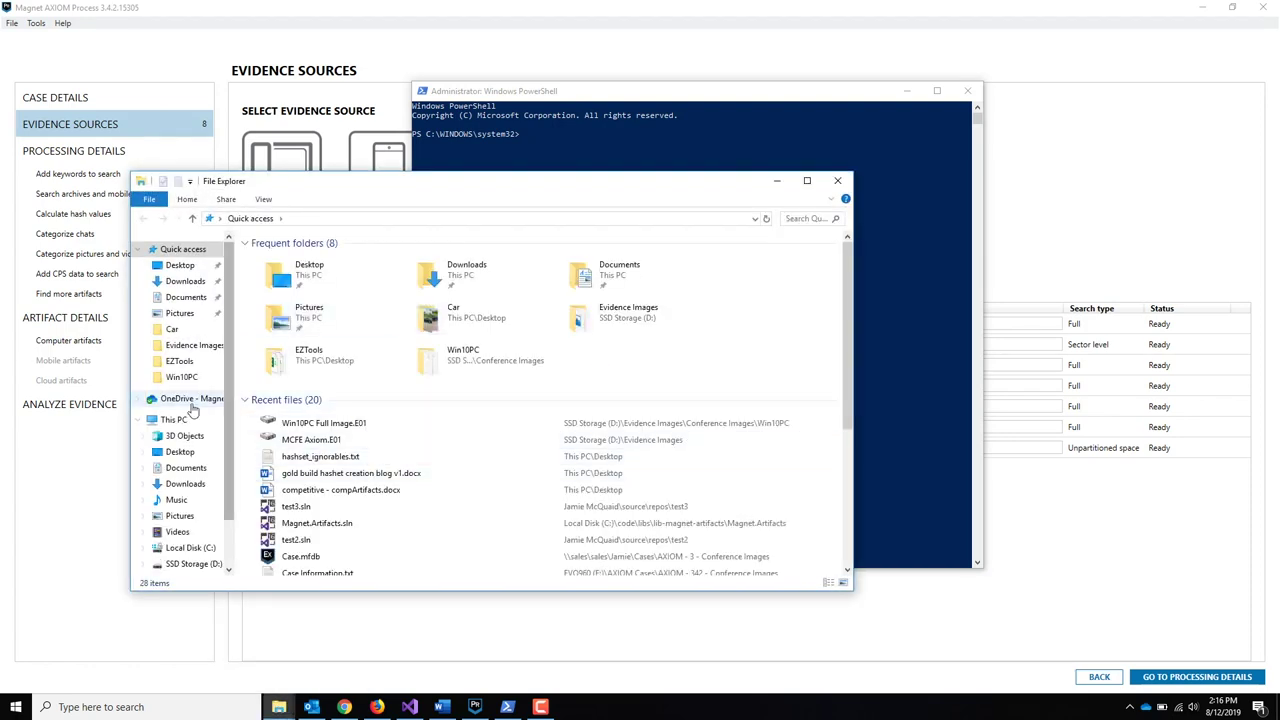
{"action": "left_click", "coordinate": [178, 419]}
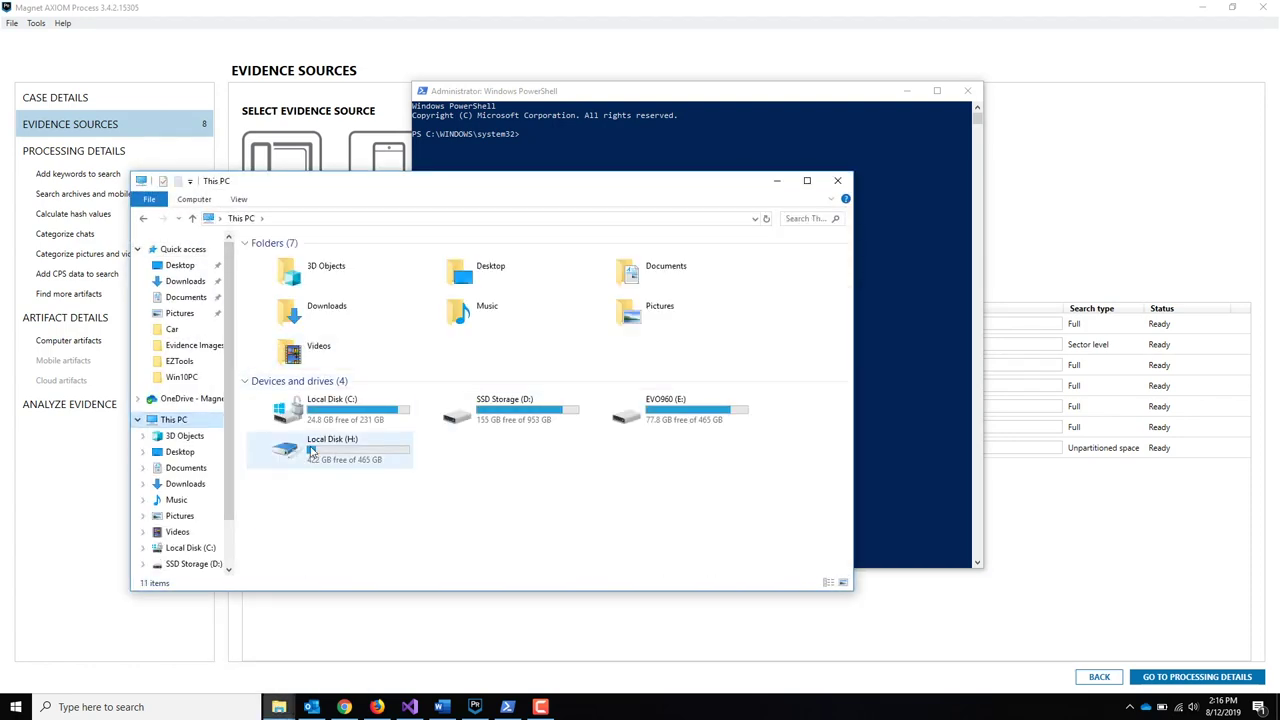
{"action": "left_click", "coordinate": [344, 458]}
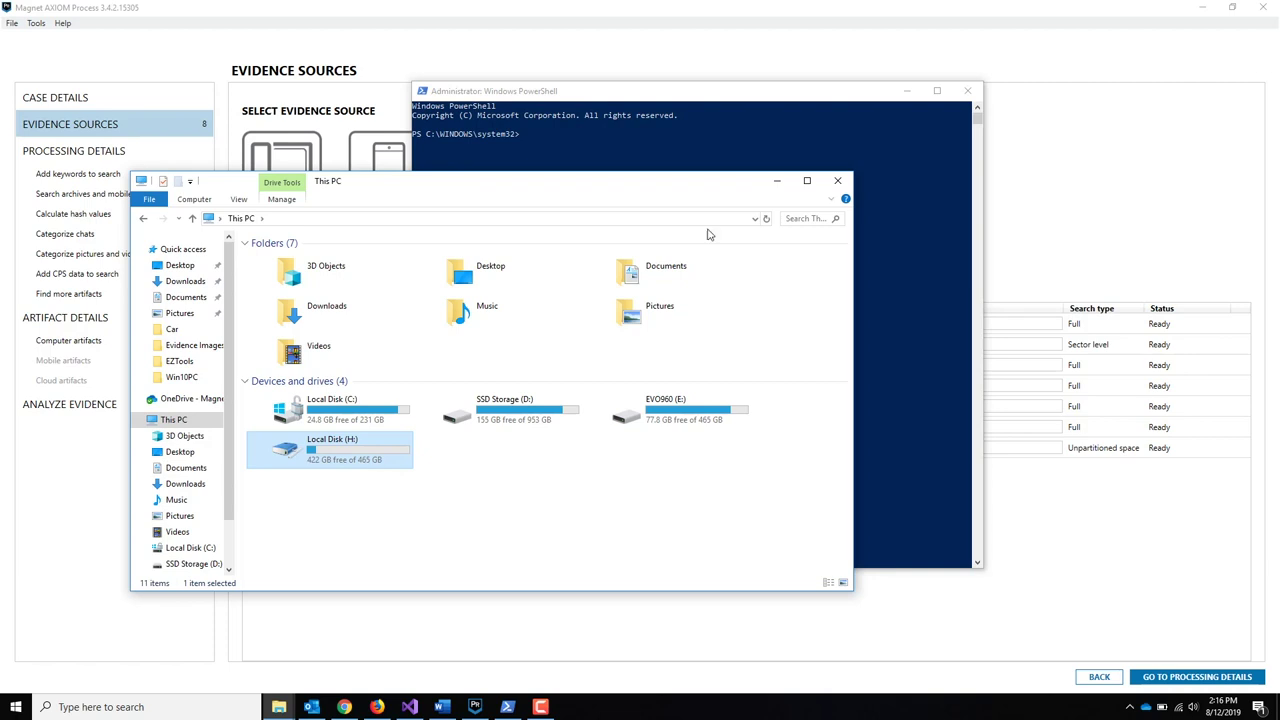
{"action": "left_click", "coordinate": [779, 181]}
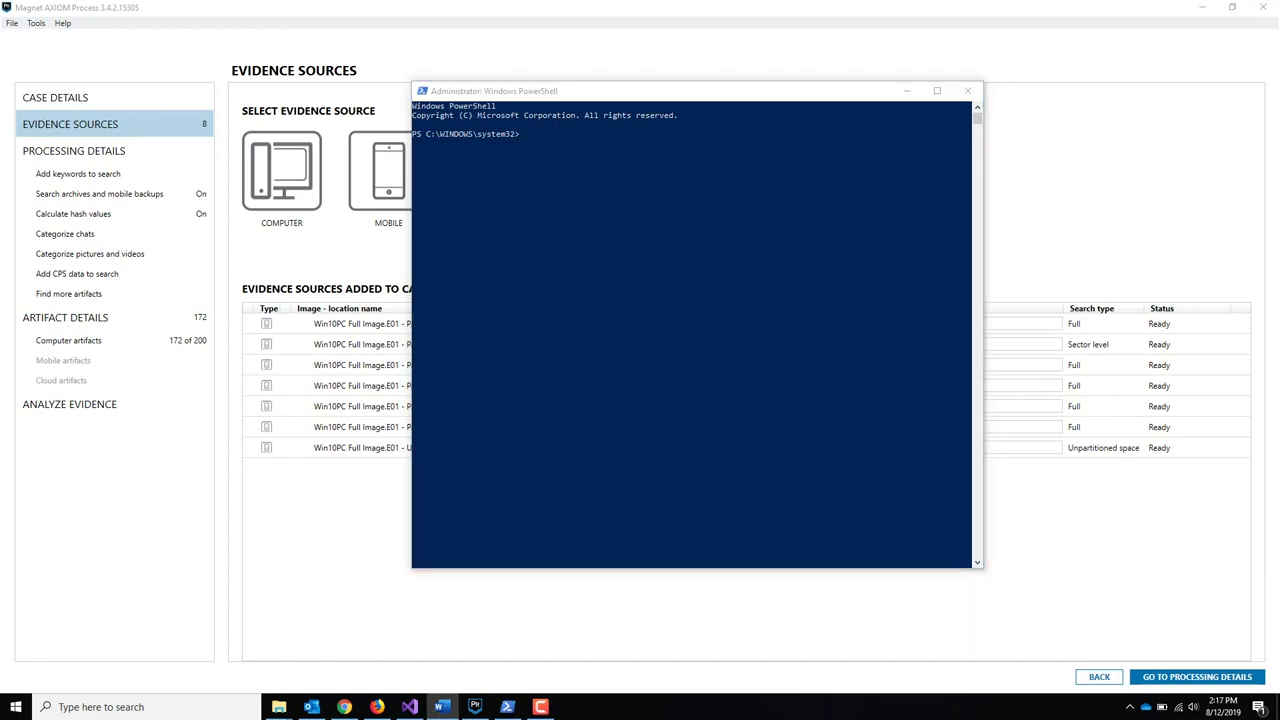
- Paste the MD5 Get-FileHash command saving unique H:\ hashes to hashset_ignorables.txt, widening the console to fit
{"action": "left_click", "coordinate": [580, 149]}
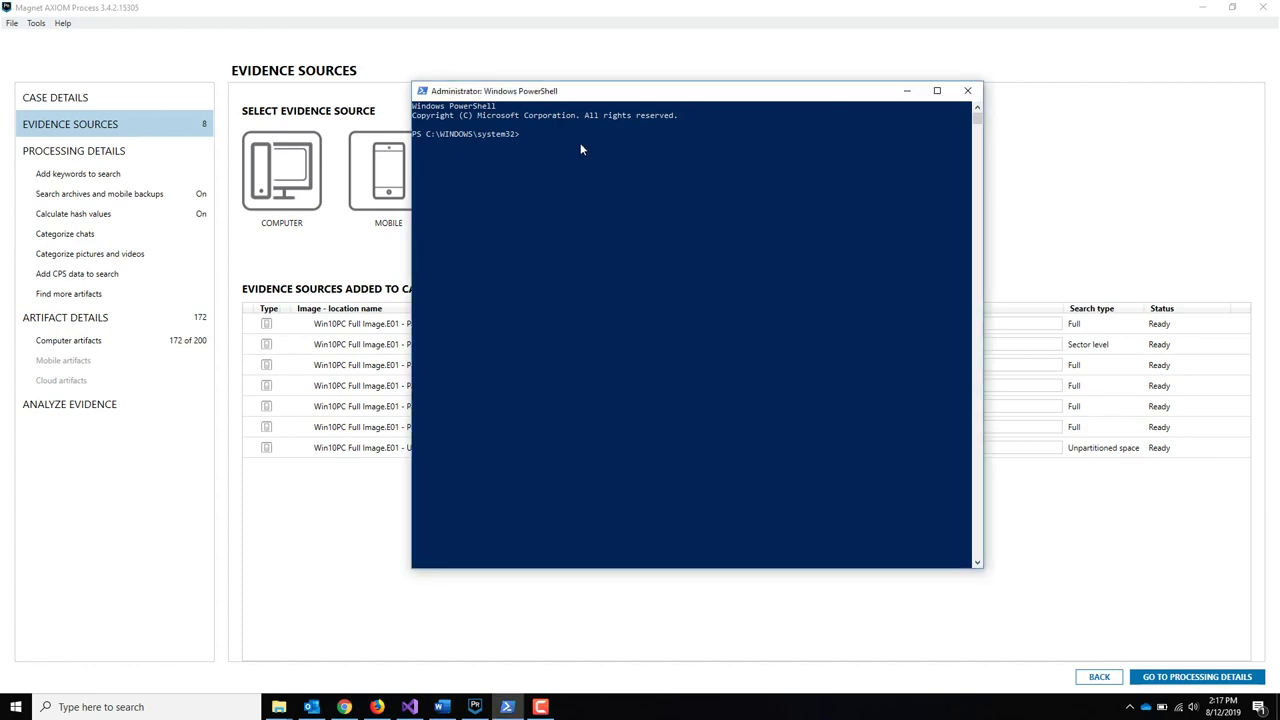
{"action": "right_click", "coordinate": [692, 213]}
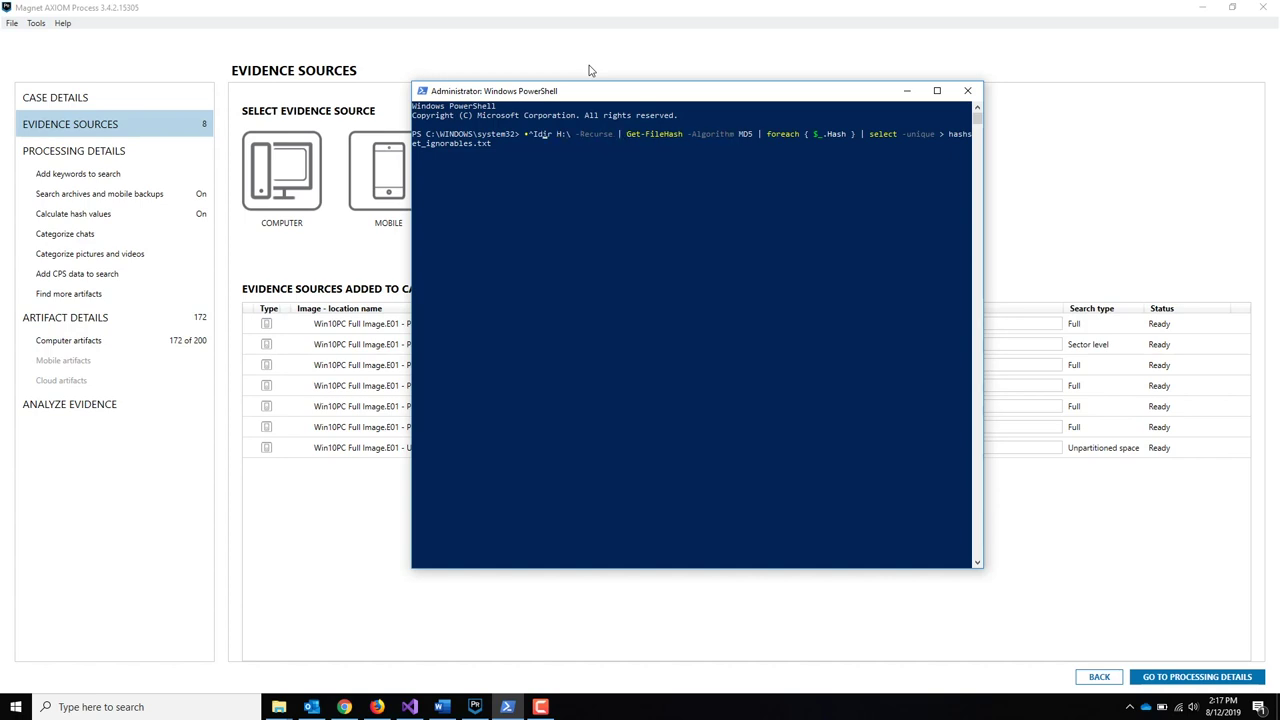
{"action": "key", "text": "Home"}
{"action": "key", "text": "Delete"}
{"action": "key", "text": "Delete"}
{"action": "key", "text": "Delete"}
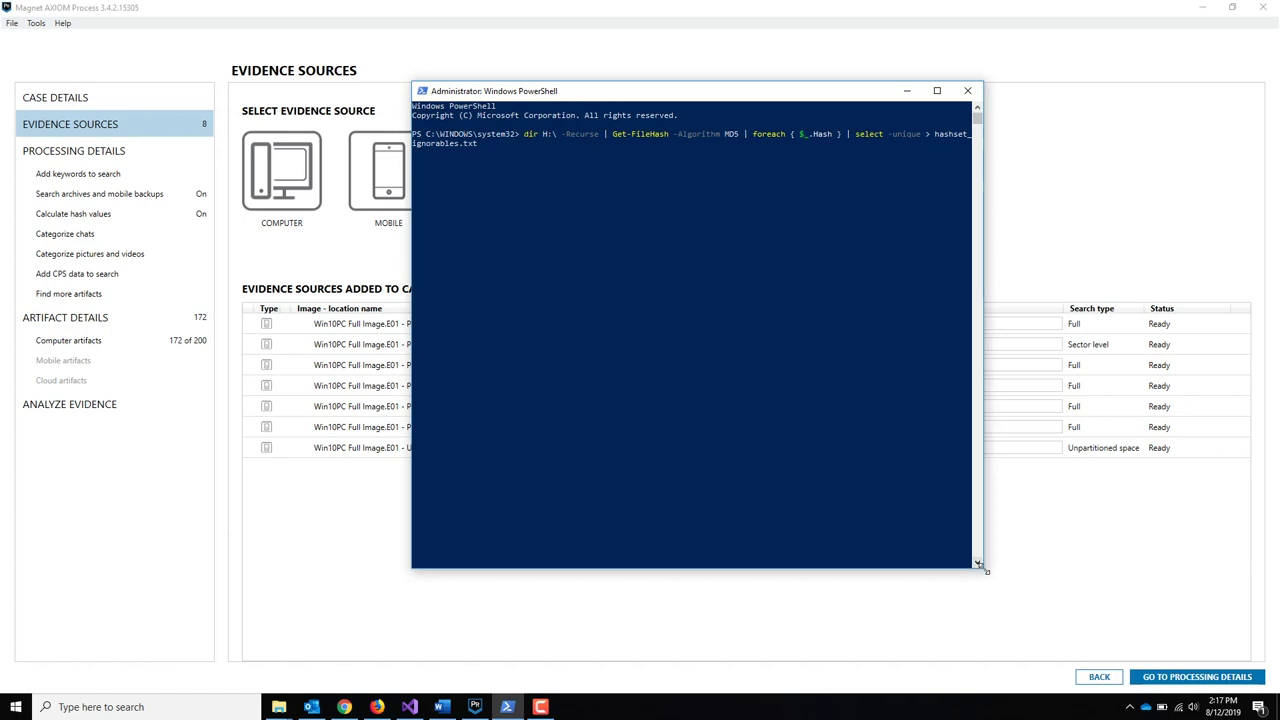
{"action": "left_click_drag", "start_coordinate": [984, 568], "coordinate": [1088, 510]}
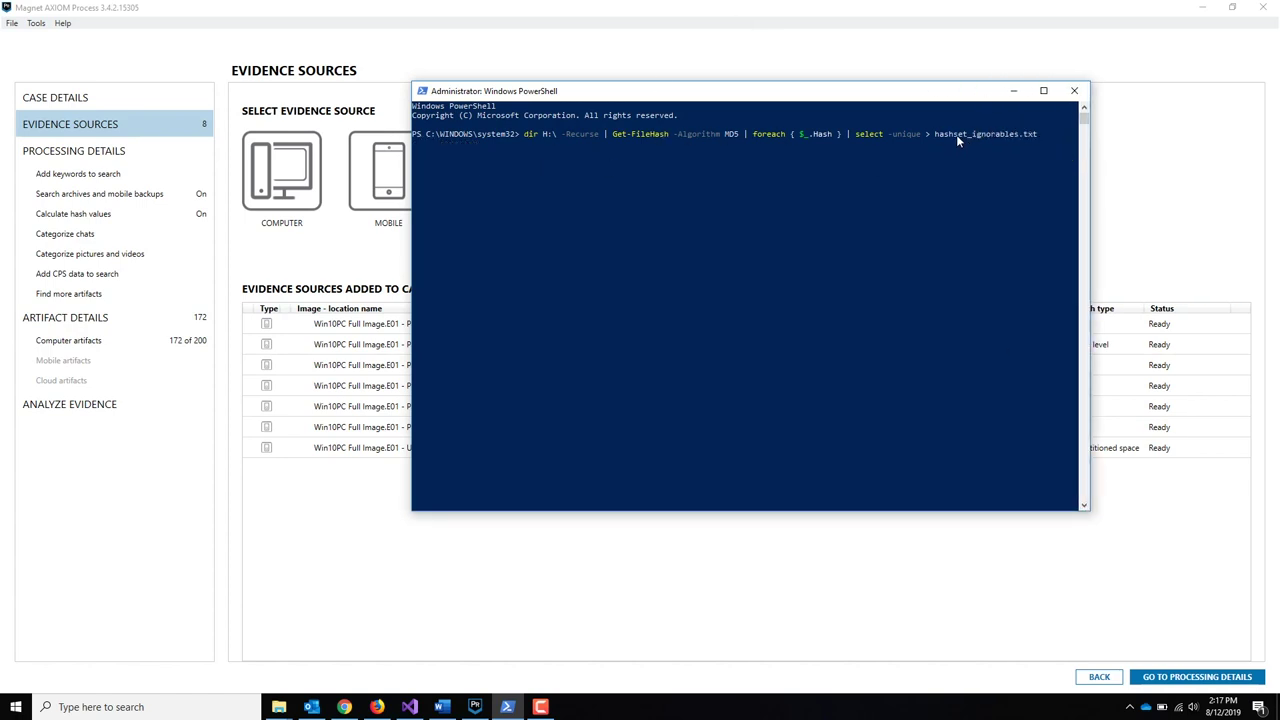
{"action": "left_click", "coordinate": [1043, 136]}
{"action": "key", "text": "Escape"}
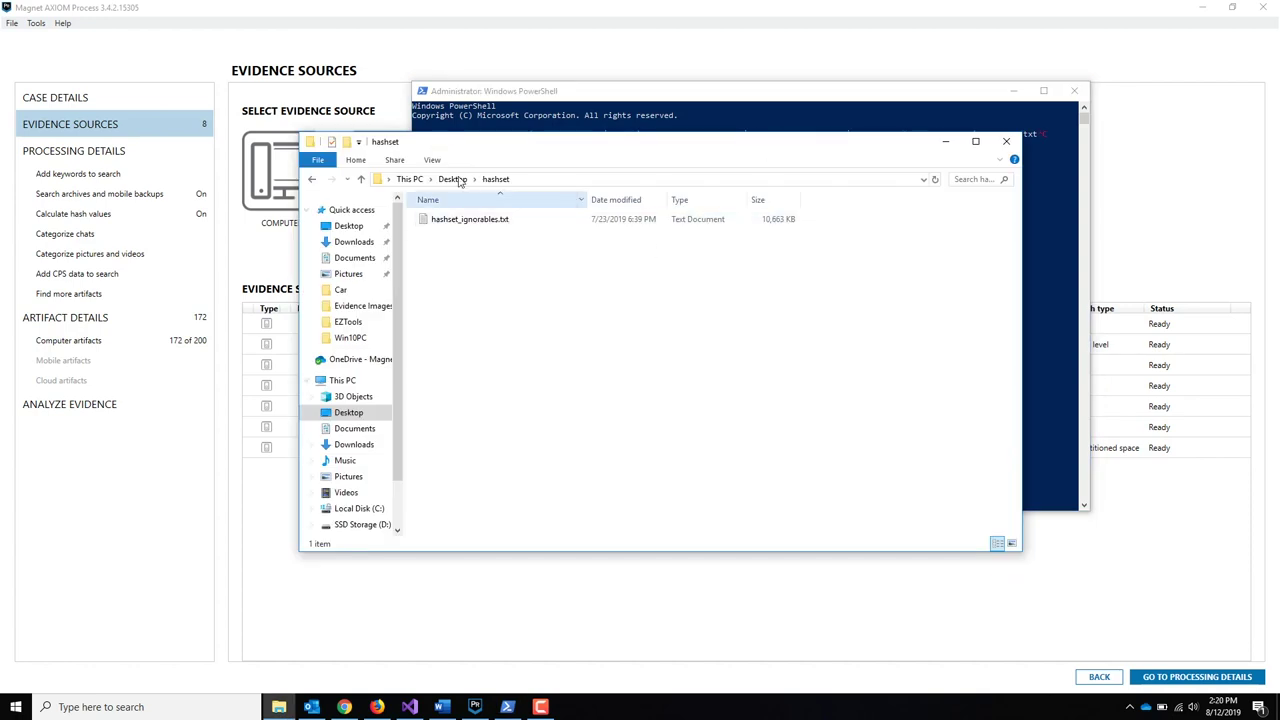
- Review hashset_ignorables.txt in Notepad++, close it, and minimize PowerShell and Explorer to reveal AXIOM
{"action": "left_click", "coordinate": [460, 228]}
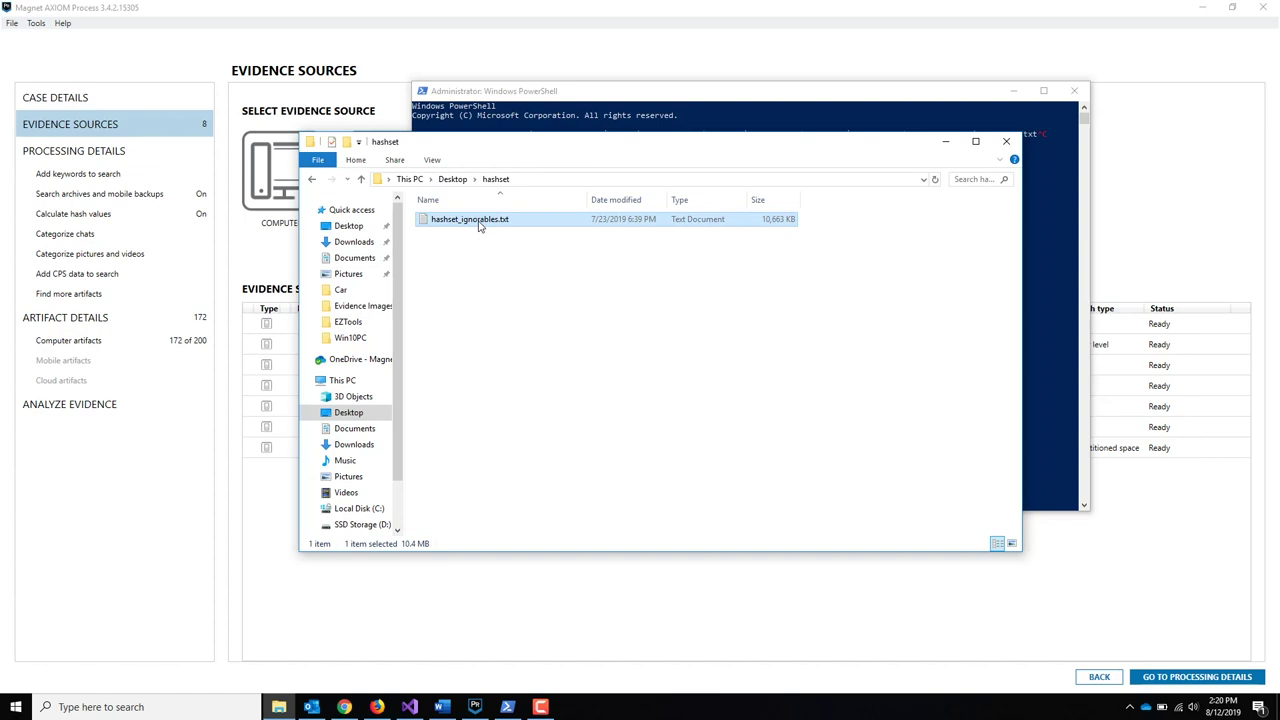
{"action": "right_click", "coordinate": [479, 226]}
{"action": "left_click", "coordinate": [540, 321]}
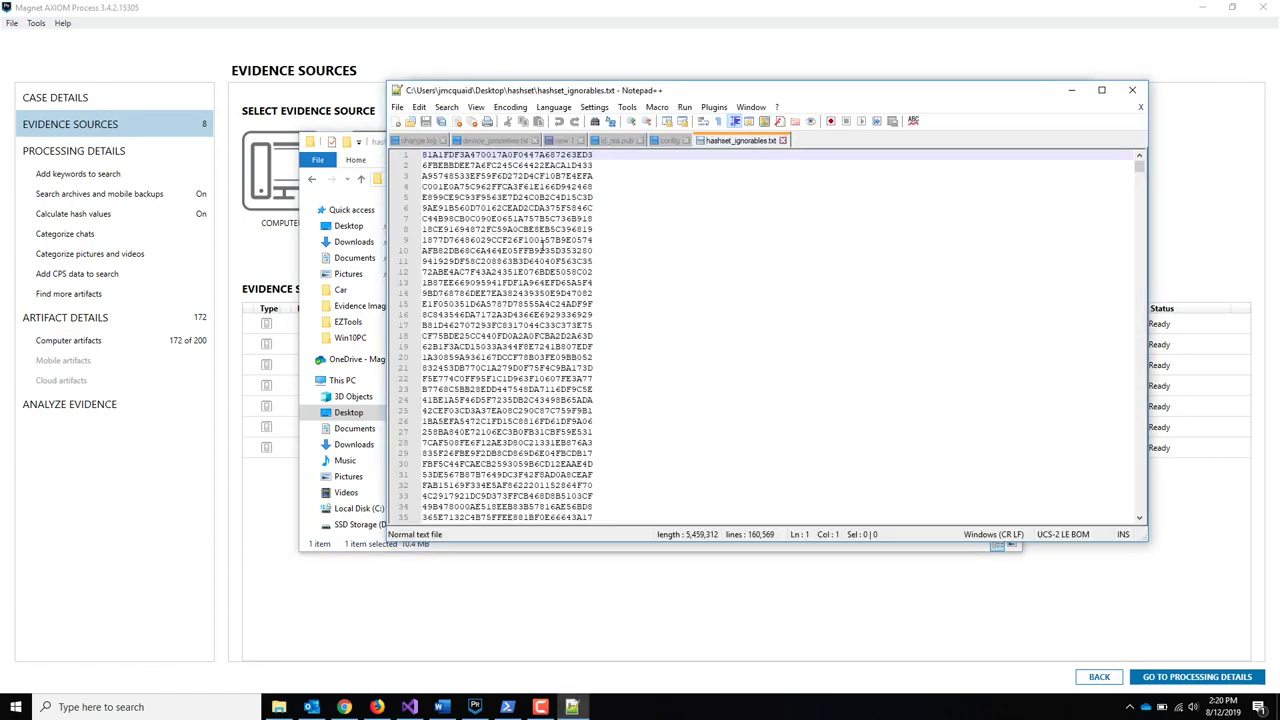
{"action": "scroll", "coordinate": [542, 243], "scroll_direction": "down", "scroll_amount": 20}
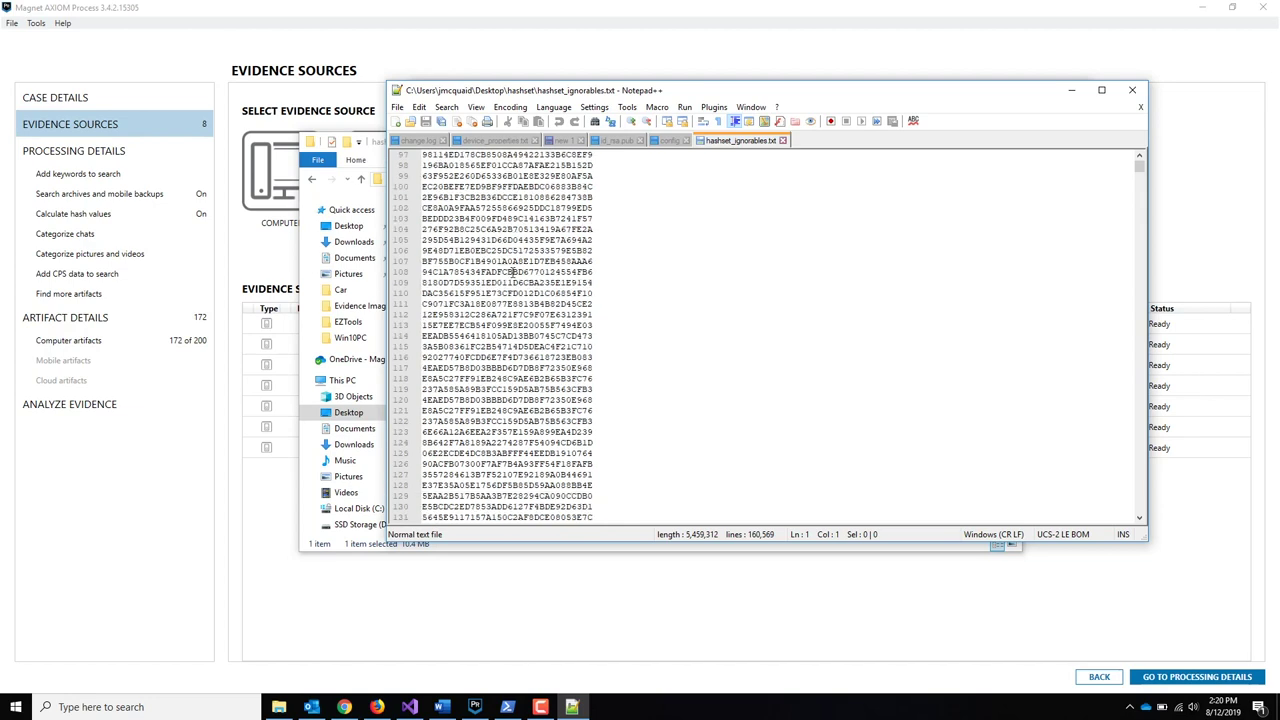
{"action": "scroll", "coordinate": [513, 271], "scroll_direction": "down", "scroll_amount": 6}
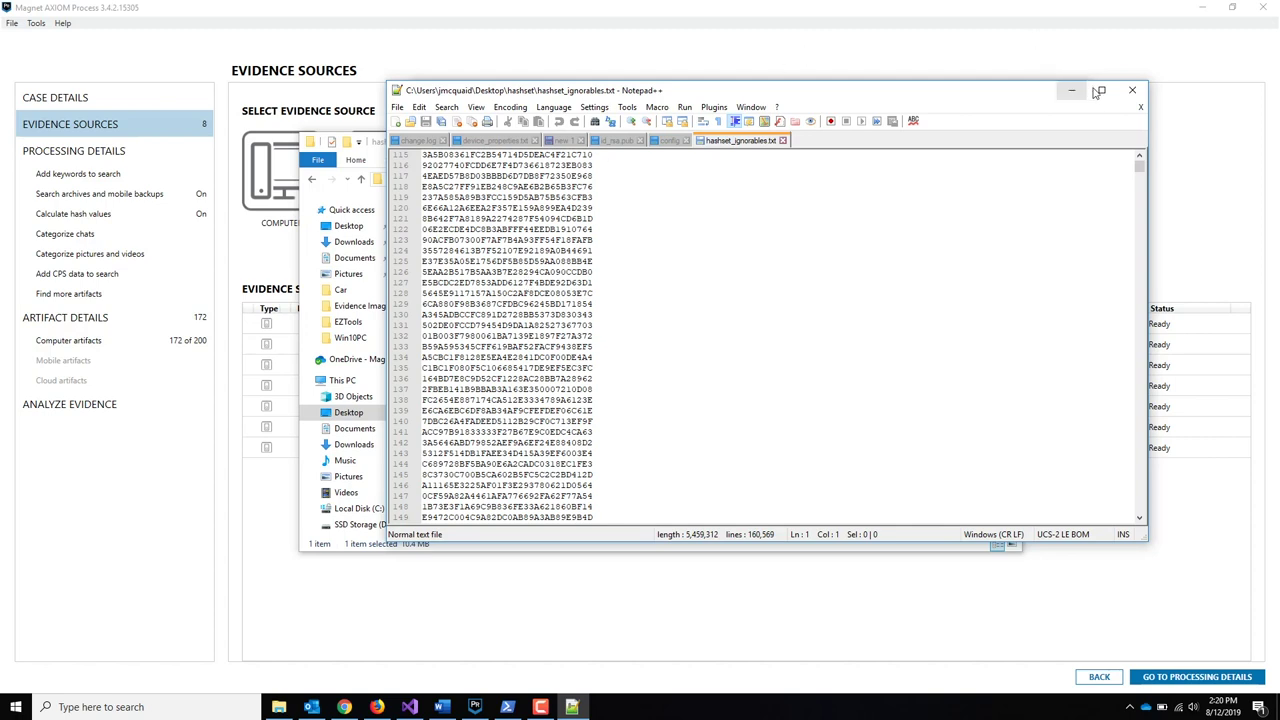
{"action": "left_click", "coordinate": [1132, 90]}
{"action": "left_click", "coordinate": [1013, 91]}
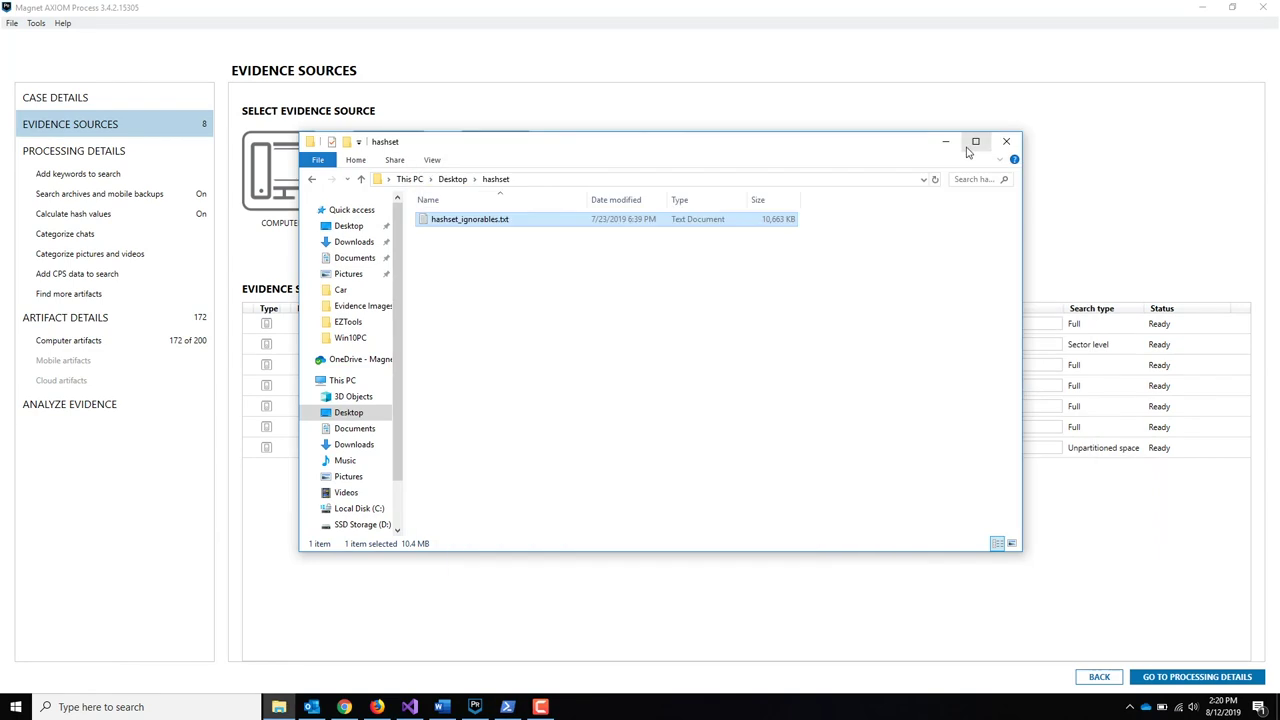
{"action": "left_click", "coordinate": [945, 141]}
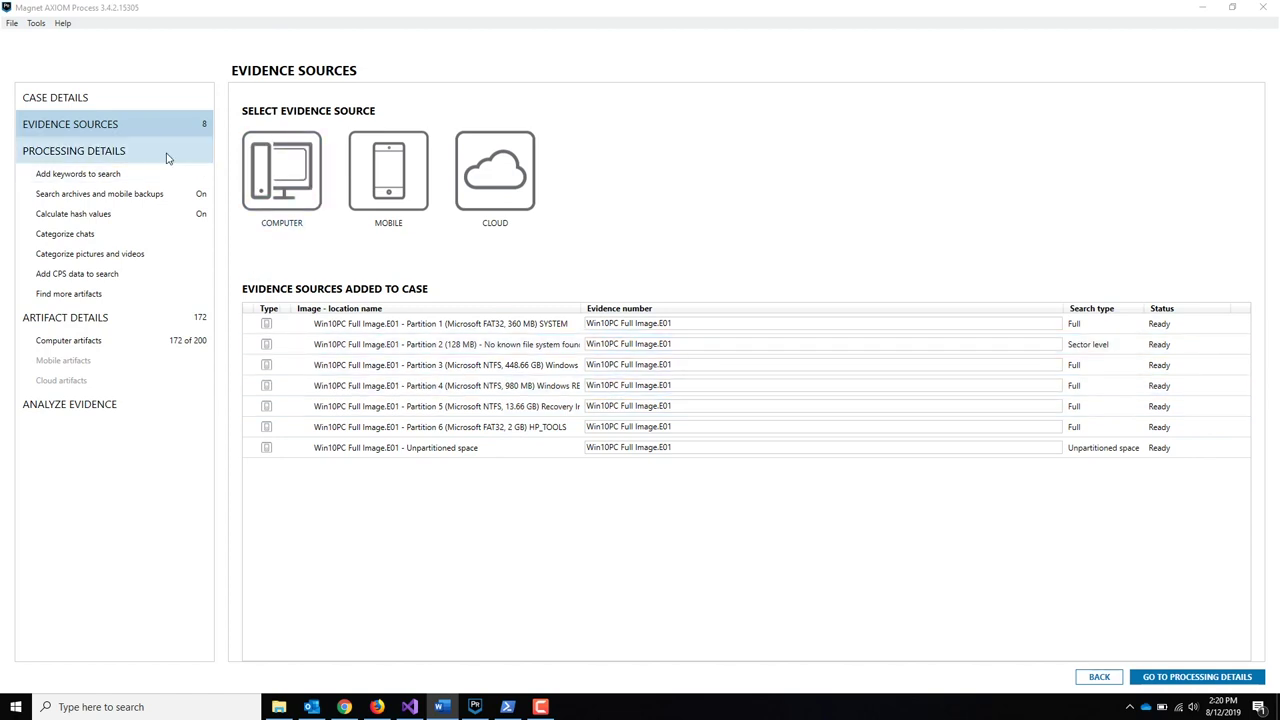
- Go to Calculate hash values and start adding a file under Ignore Non-Relevant Files
{"action": "left_click", "coordinate": [120, 214]}
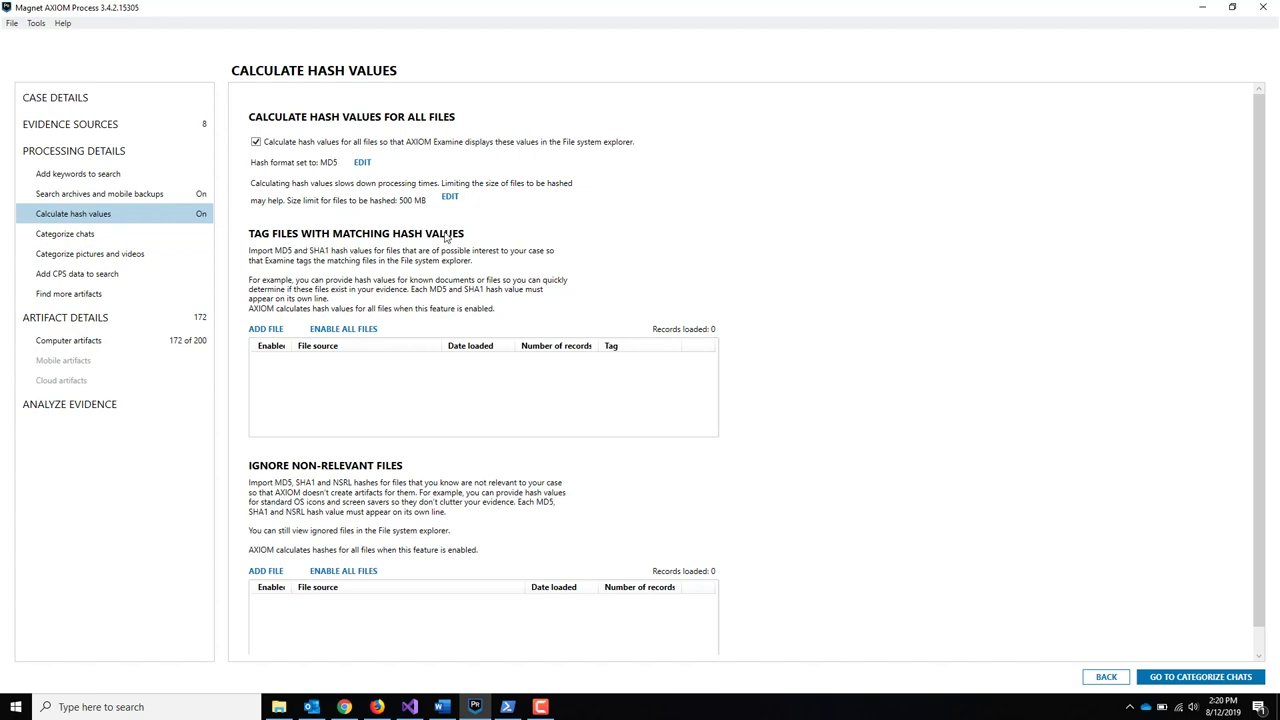
{"action": "scroll", "coordinate": [446, 237], "scroll_direction": "down", "scroll_amount": 1}
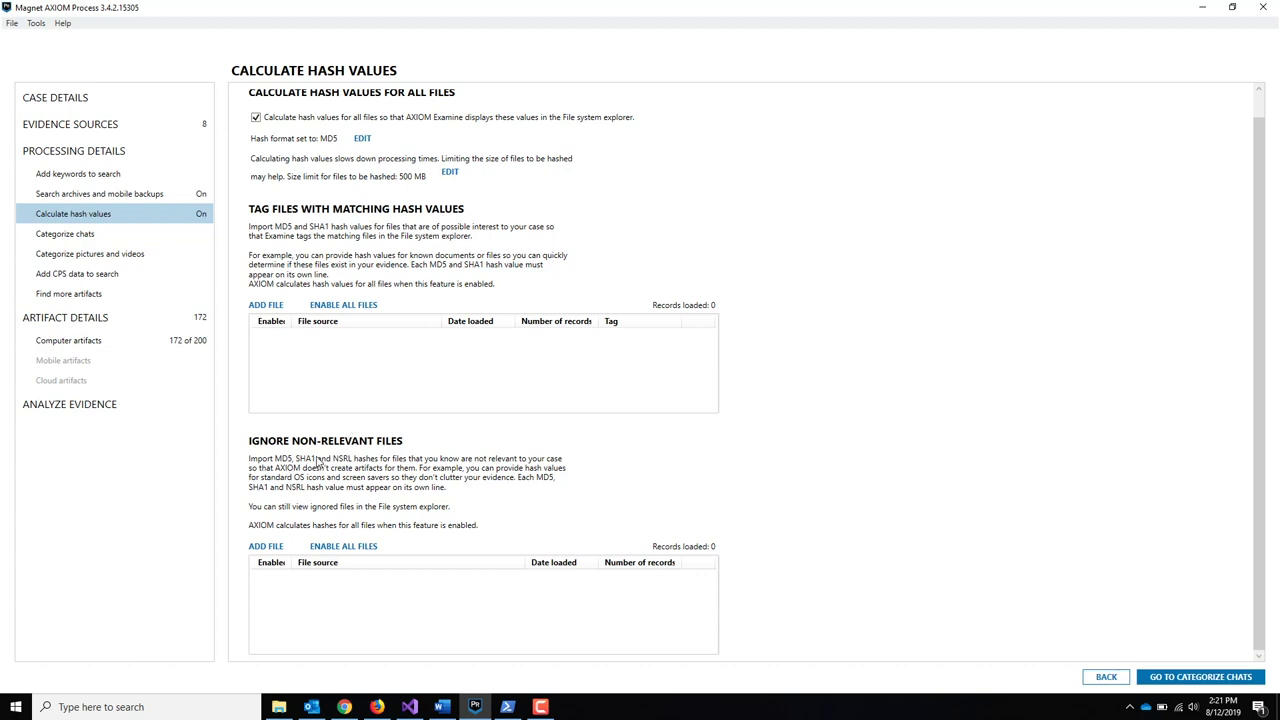
{"action": "left_click", "coordinate": [270, 548]}
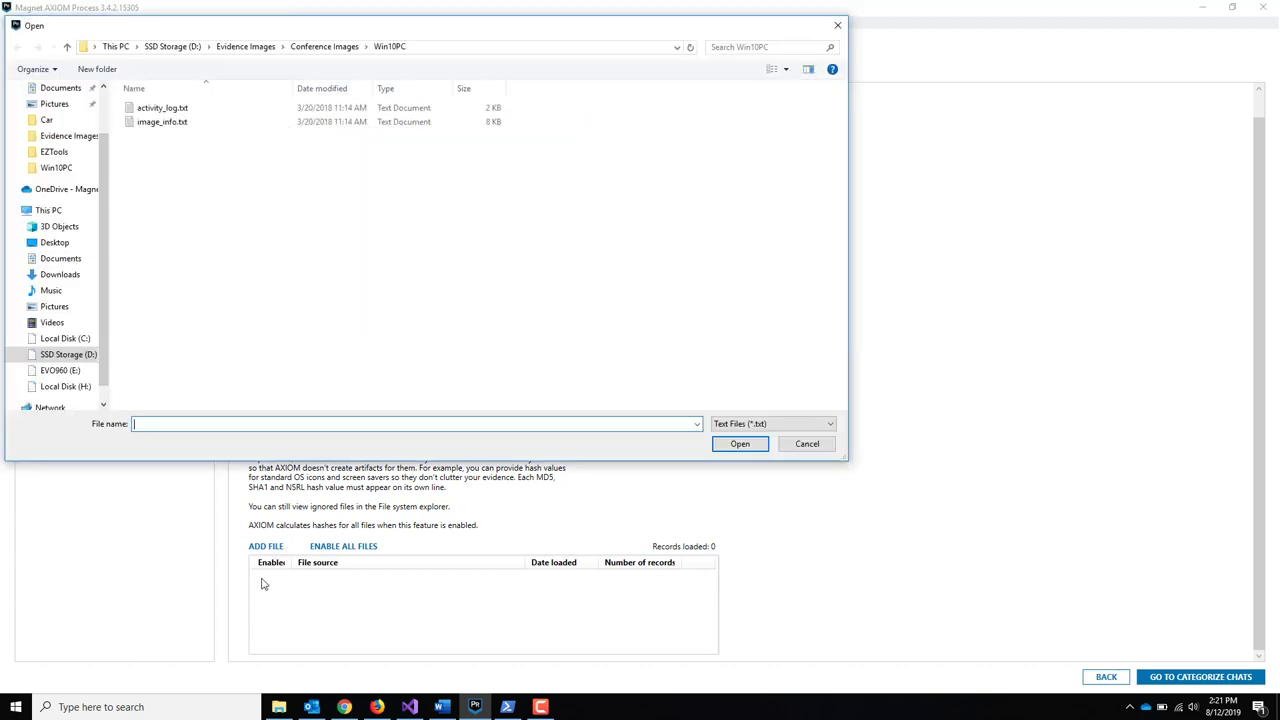
- Load Desktop\hashset\hashset_ignorables.txt as the enabled ignore list with 160568 records
{"action": "left_click", "coordinate": [172, 47]}
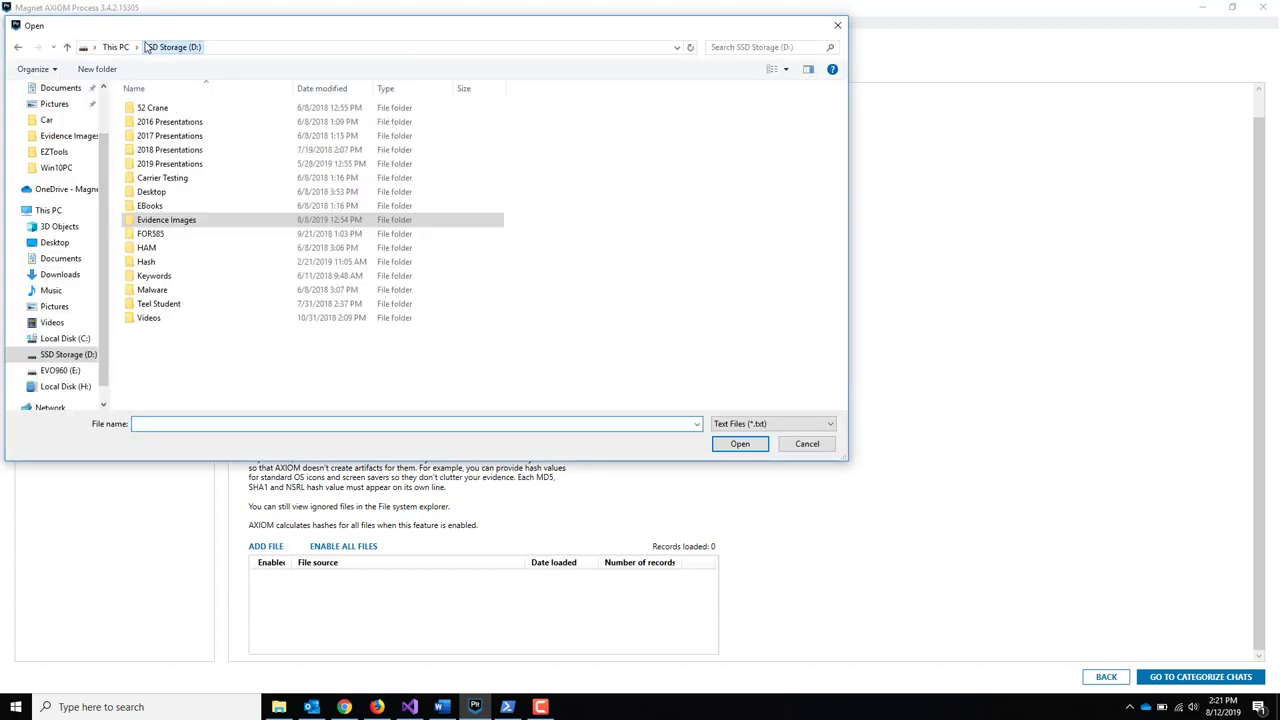
{"action": "left_click", "coordinate": [55, 242]}
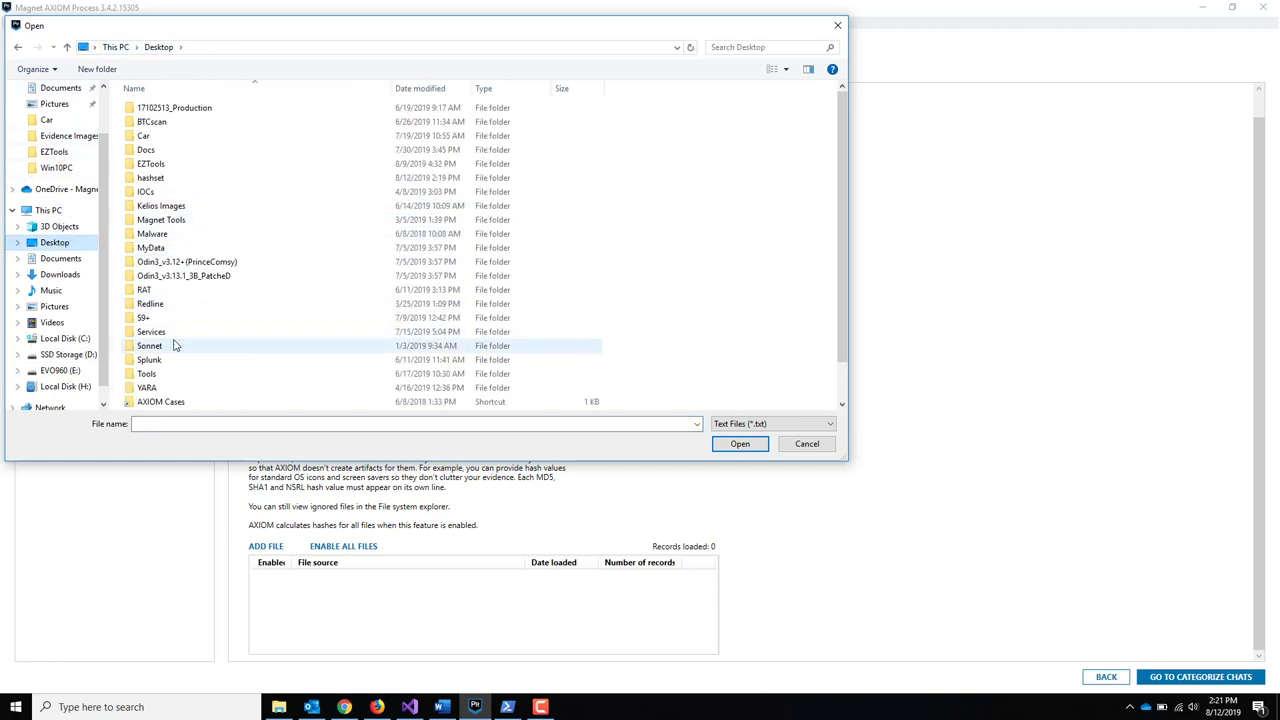
{"action": "scroll", "coordinate": [254, 346], "scroll_direction": "down", "scroll_amount": 1}
{"action": "left_click", "coordinate": [175, 388]}
{"action": "scroll", "coordinate": [193, 273], "scroll_direction": "up", "scroll_amount": 1}
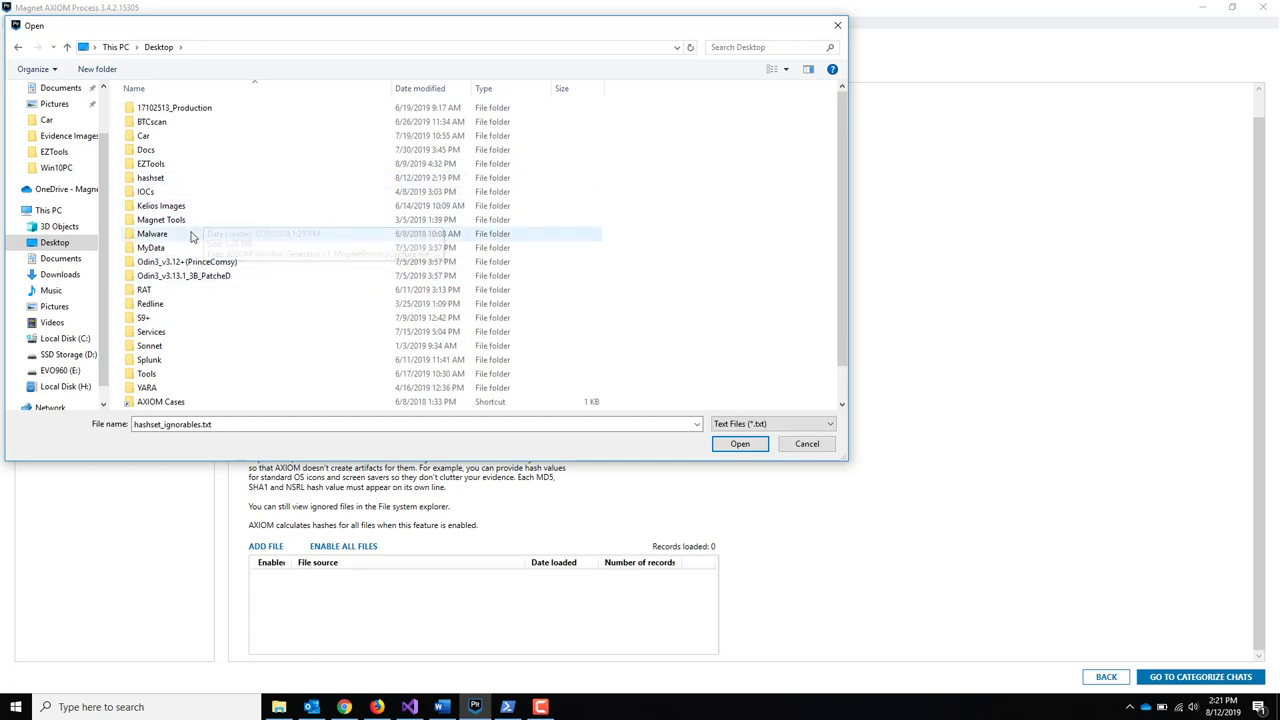
{"action": "double_click", "coordinate": [160, 177]}
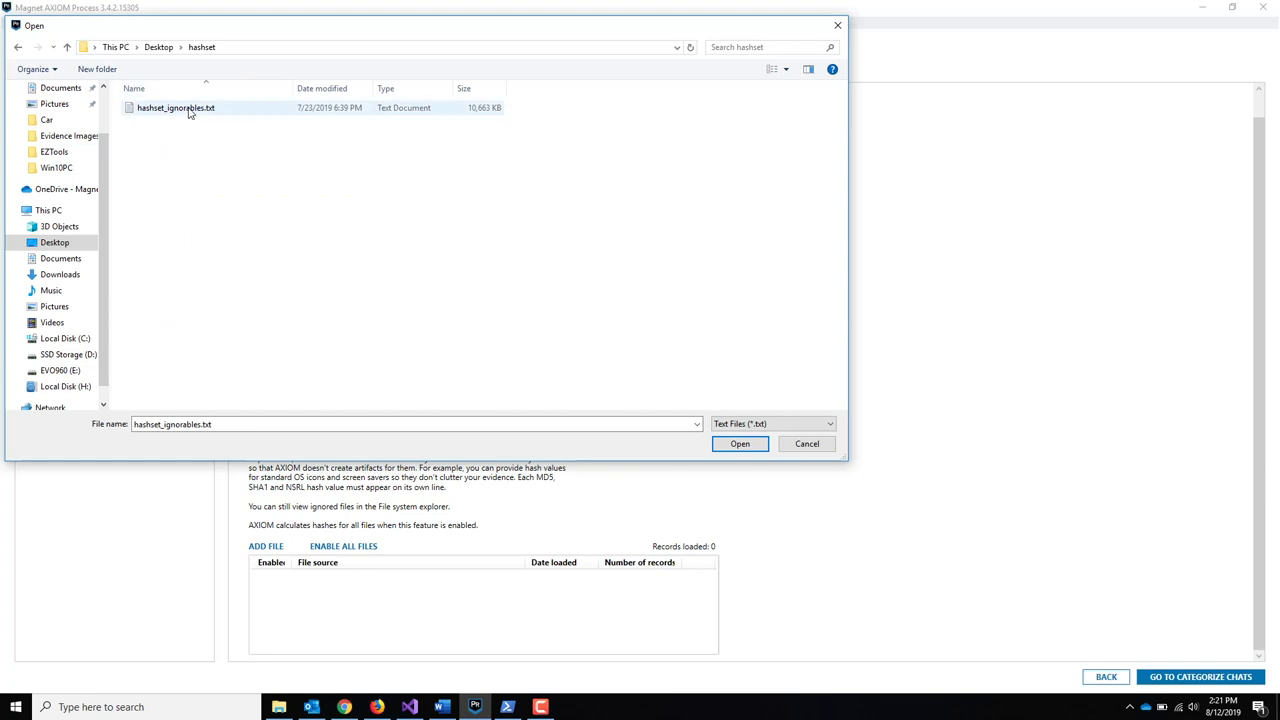
{"action": "double_click", "coordinate": [189, 111]}
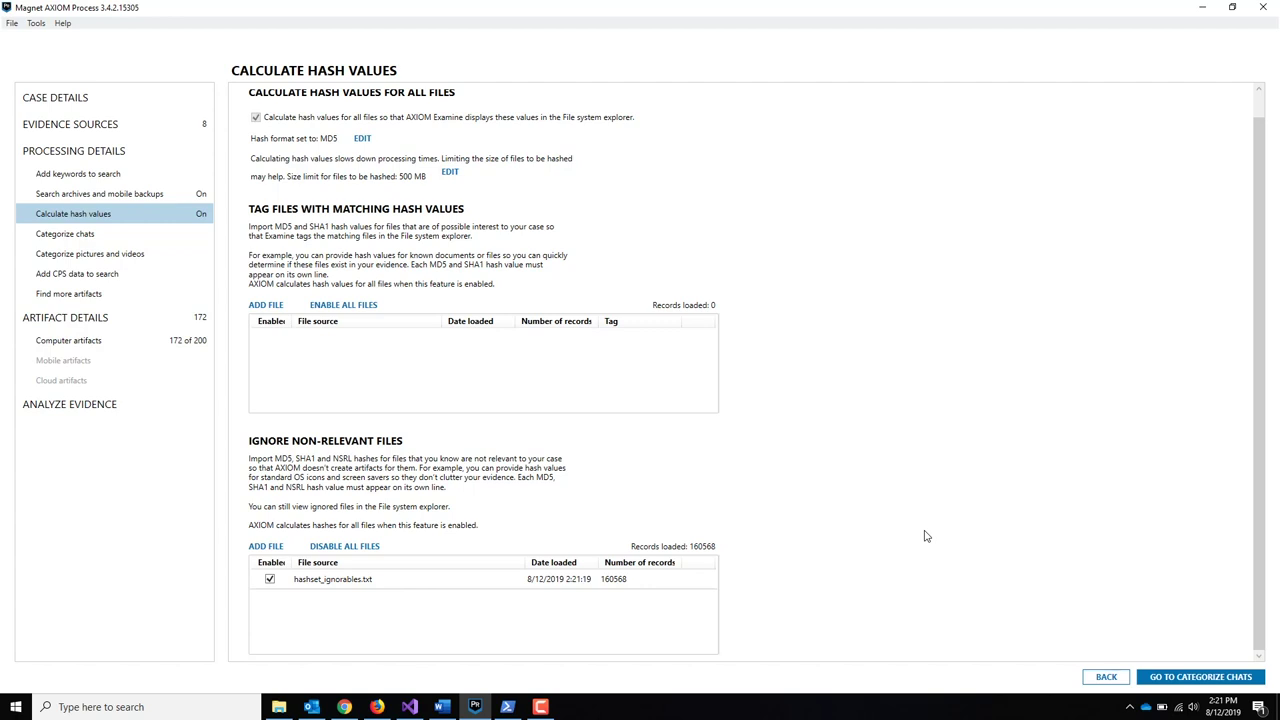
{"action": "left_click", "coordinate": [270, 580]}
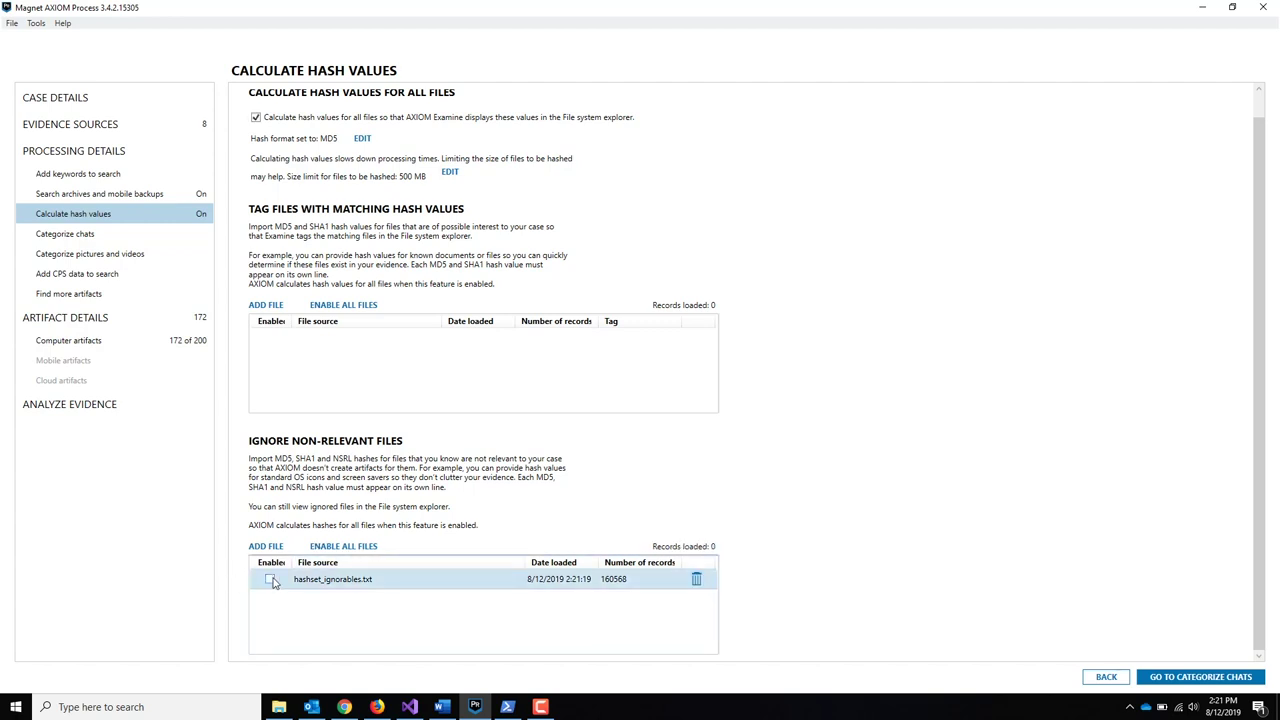
{"action": "left_click", "coordinate": [270, 580]}
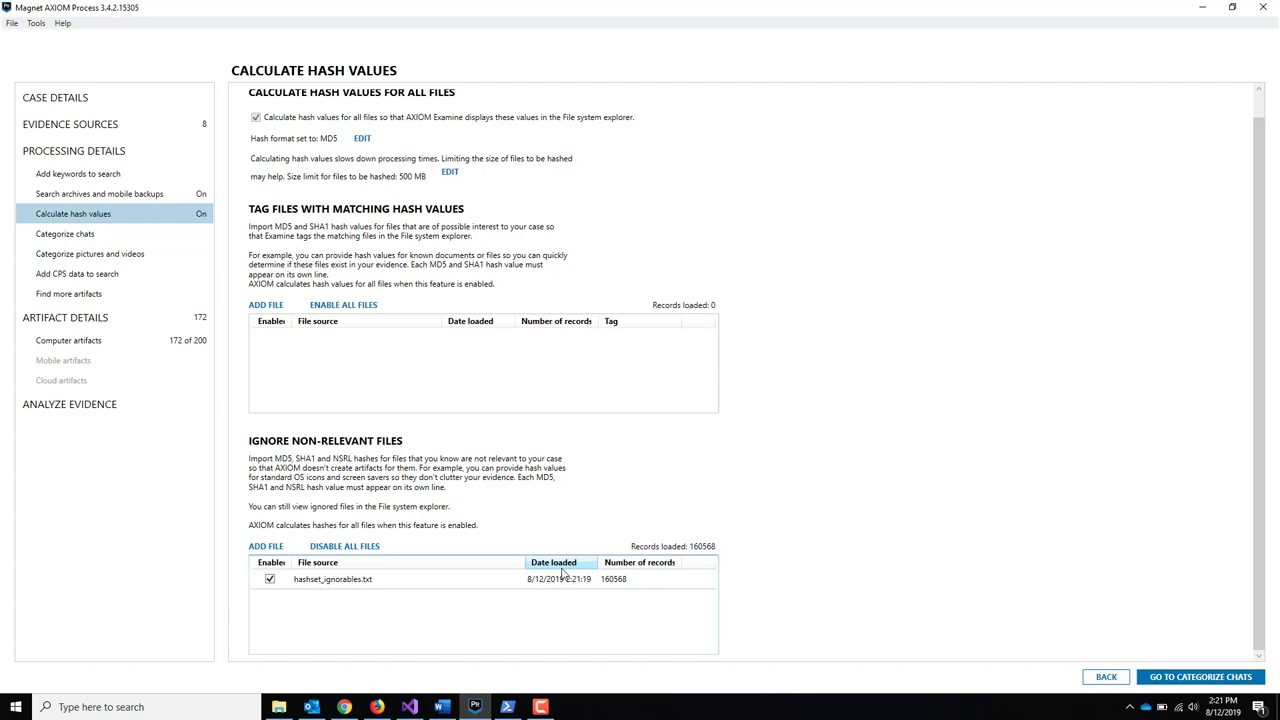